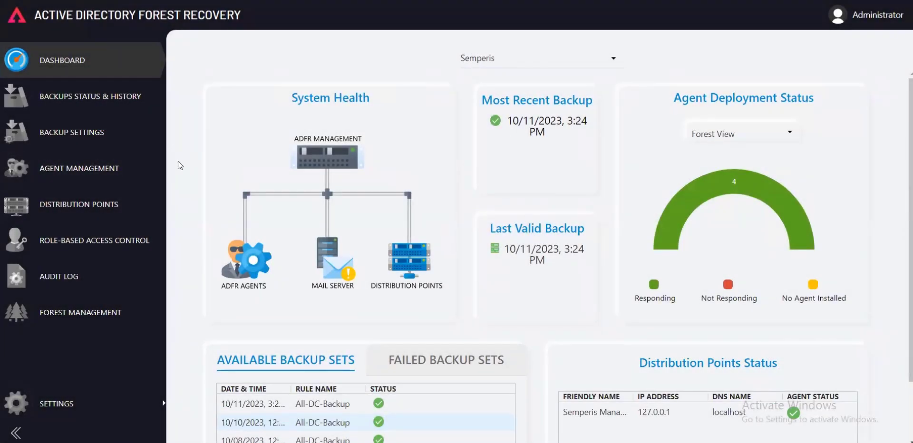
Run the All-DC-Backup rule immediately from the Backup Settings rule list
{"action": "left_click", "coordinate": [126, 134]}
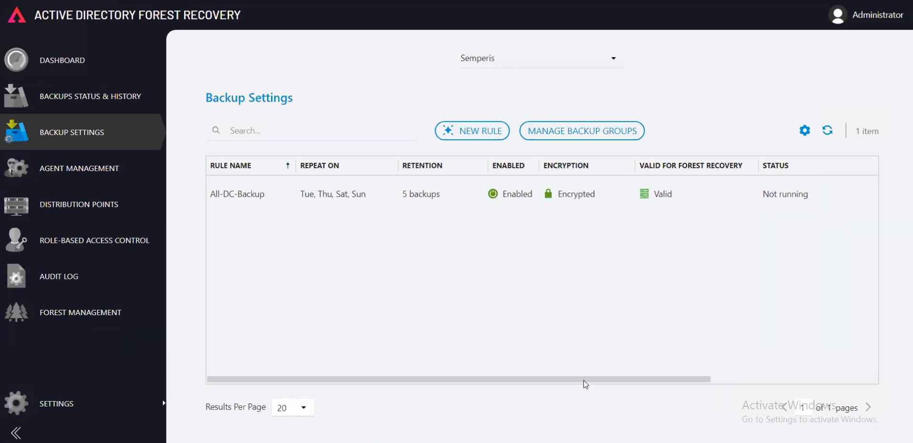
{"action": "left_click_drag", "start_coordinate": [584, 381], "coordinate": [766, 369]}
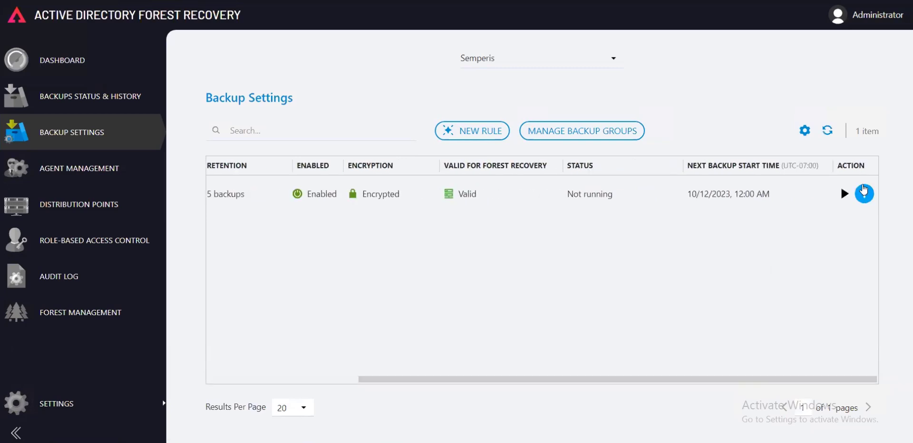
{"action": "left_click", "coordinate": [845, 193]}
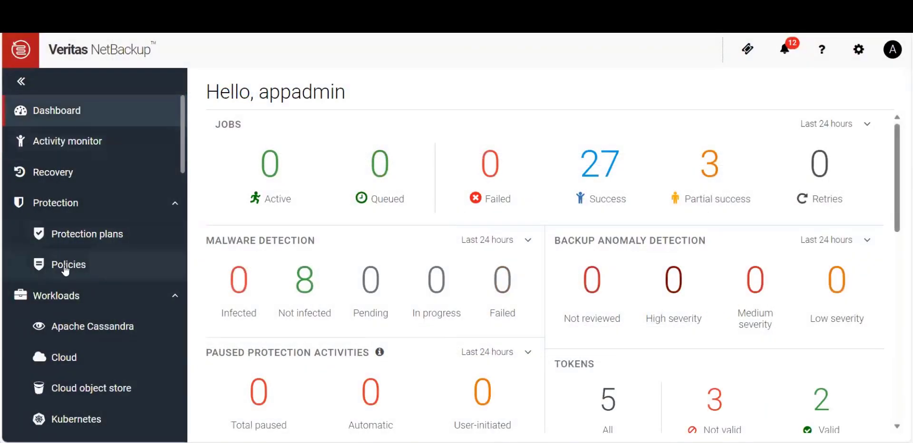
Edit the Semperis-ADFR-01 policy, keeping wormstorageunit as its Destination policy storage
{"action": "left_click", "coordinate": [64, 267]}
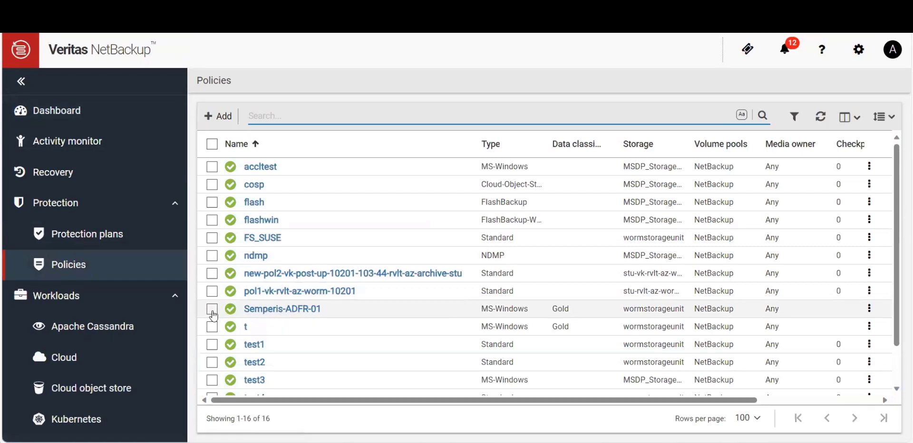
{"action": "left_click", "coordinate": [212, 309]}
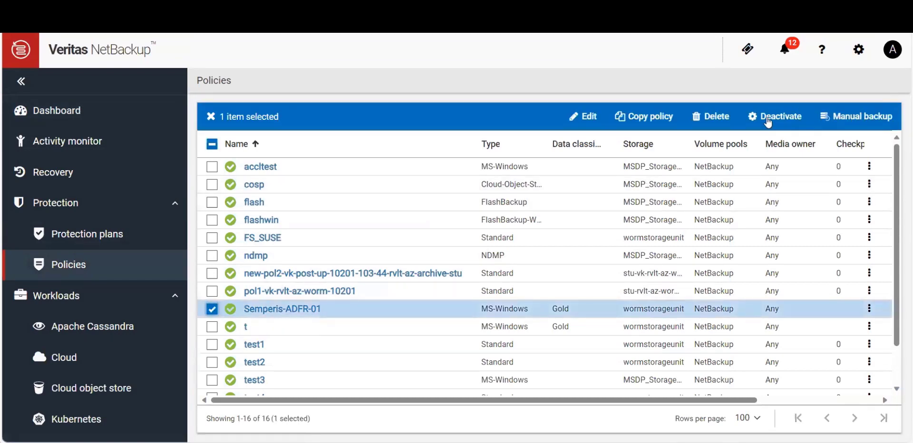
{"action": "left_click", "coordinate": [588, 117]}
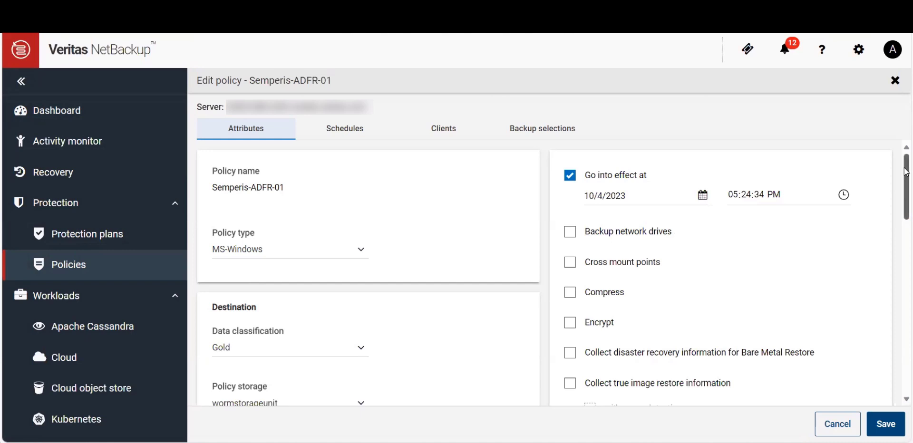
{"action": "scroll", "coordinate": [500, 261], "scroll_direction": "down", "scroll_amount": 3}
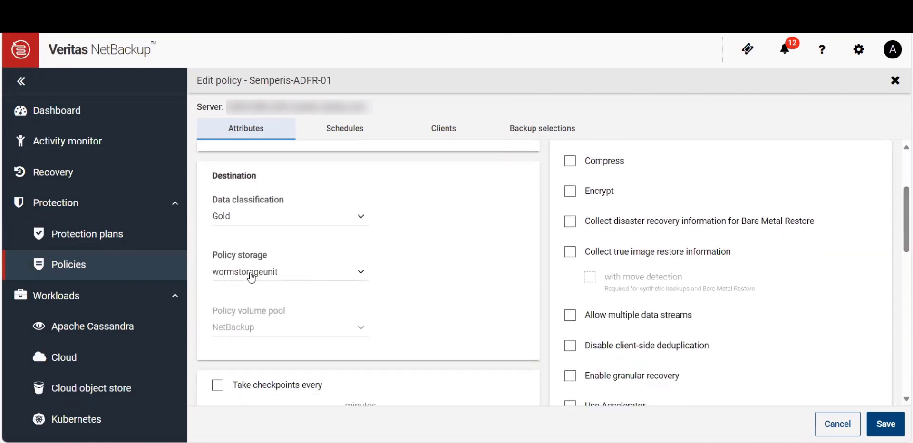
{"action": "left_click", "coordinate": [362, 276]}
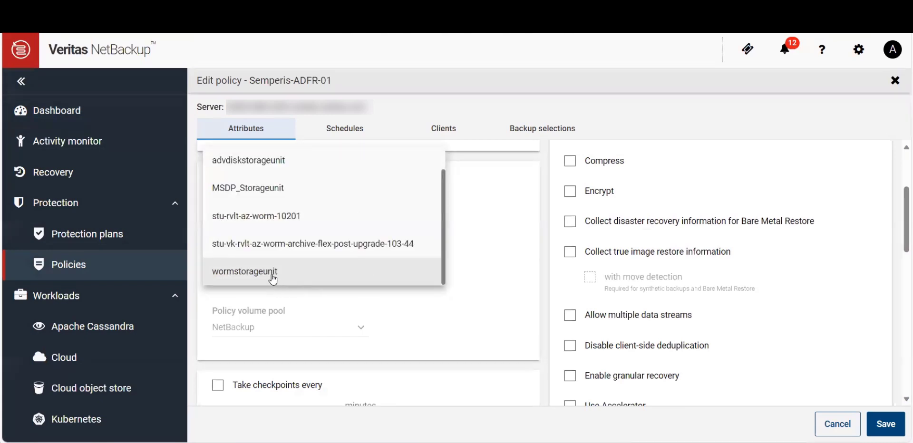
{"action": "left_click", "coordinate": [273, 273]}
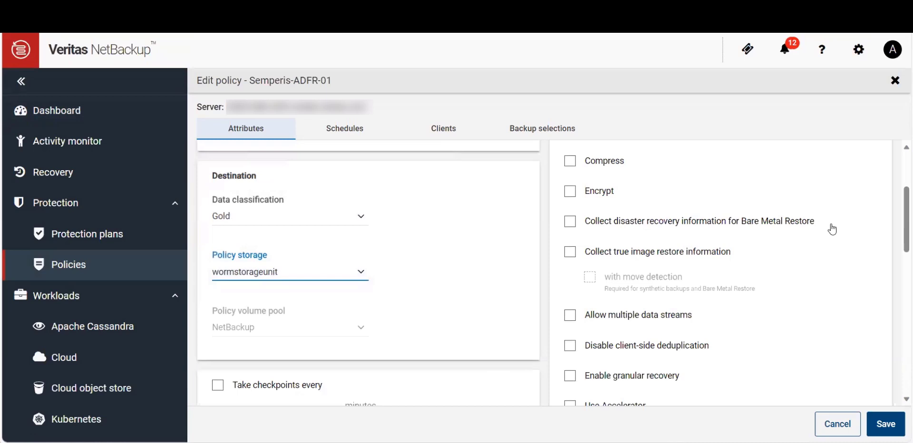
Review the policy's schedules, clients and backup selections, cancelling a trial new schedule
{"action": "left_click", "coordinate": [346, 127]}
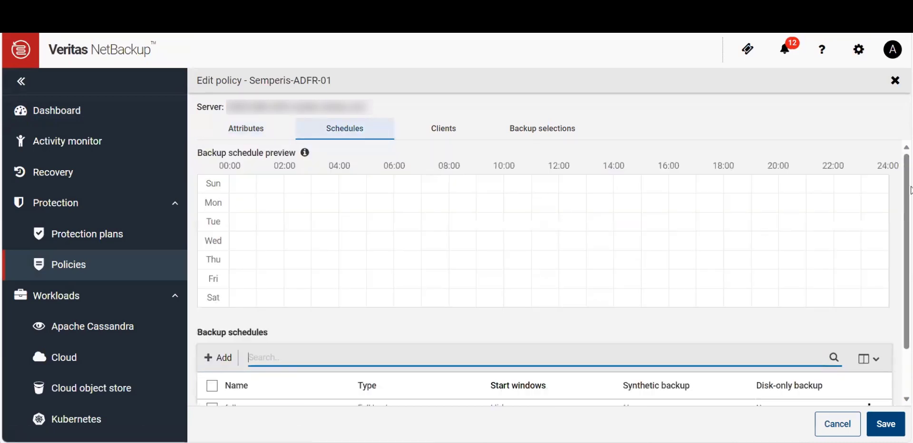
{"action": "left_click", "coordinate": [225, 300]}
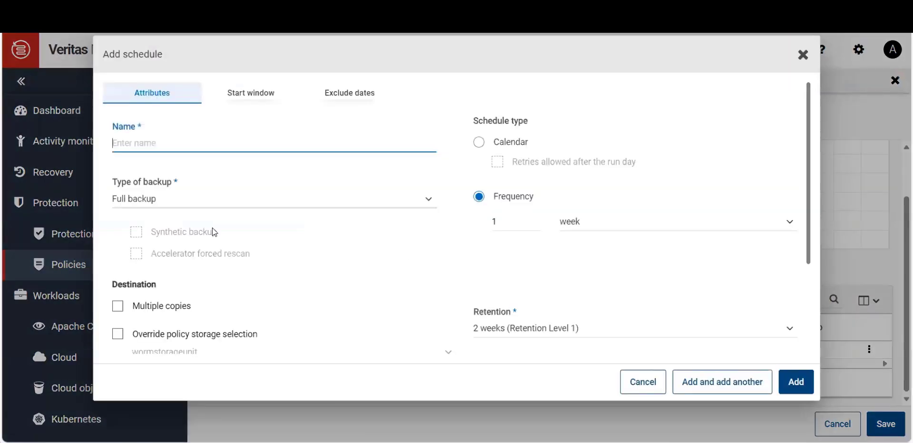
{"action": "left_click", "coordinate": [427, 200]}
{"action": "left_click", "coordinate": [643, 382]}
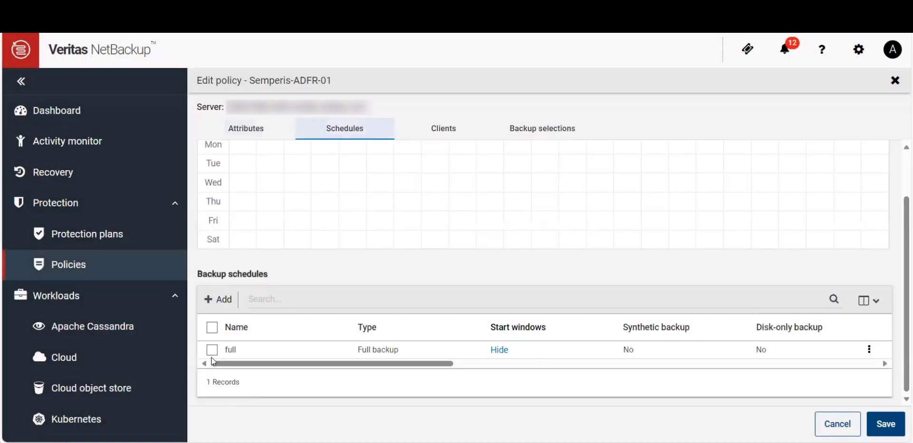
{"action": "left_click", "coordinate": [444, 134]}
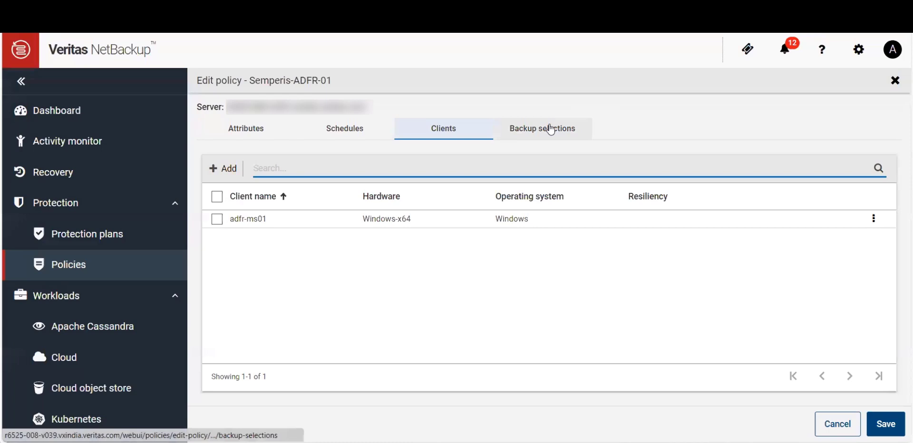
{"action": "left_click", "coordinate": [550, 129]}
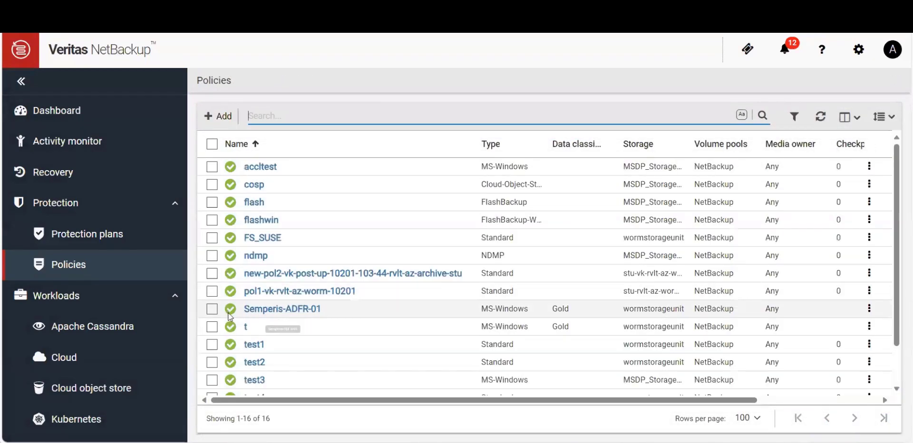
Run a manual full backup of Semperis-ADFR-01 for client adfr-ms01
{"action": "left_click", "coordinate": [212, 310]}
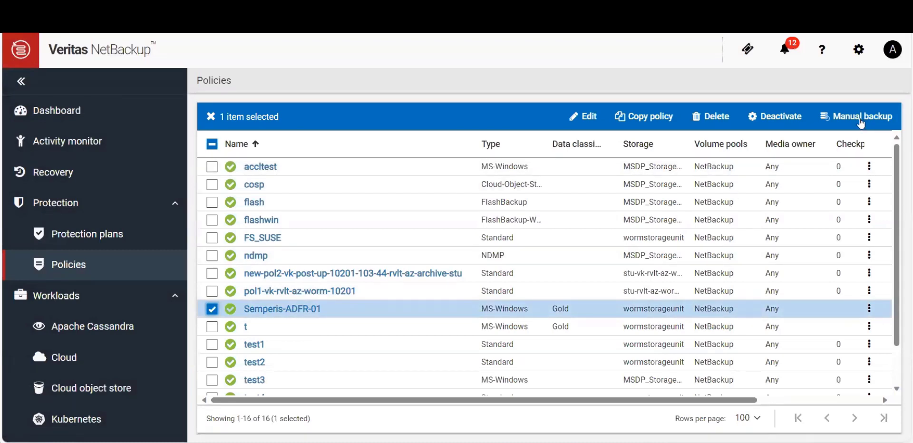
{"action": "left_click", "coordinate": [861, 123]}
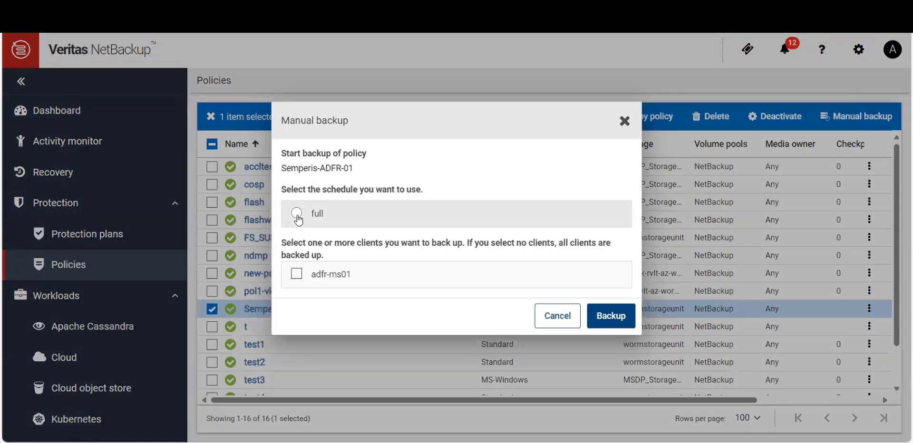
{"action": "left_click", "coordinate": [296, 213]}
{"action": "left_click", "coordinate": [312, 280]}
{"action": "left_click", "coordinate": [608, 316]}
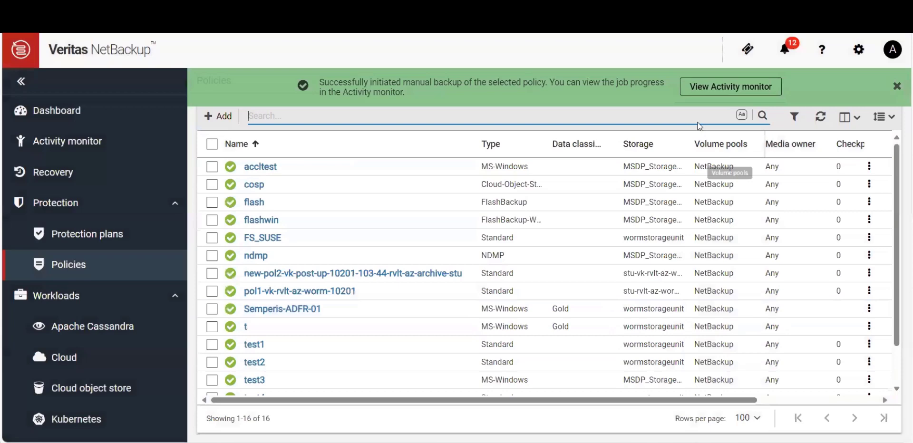
Check the new backup job in the Activity monitor, widening the Policy name column
{"action": "left_click", "coordinate": [711, 91]}
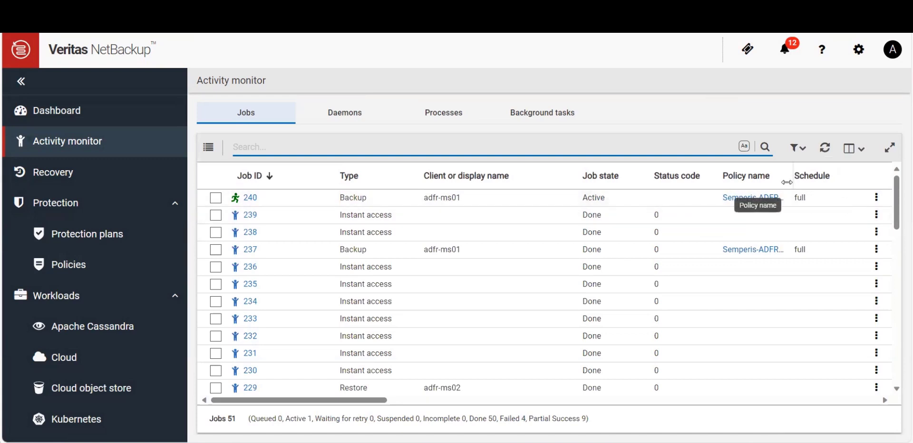
{"action": "left_click_drag", "start_coordinate": [791, 178], "coordinate": [812, 178]}
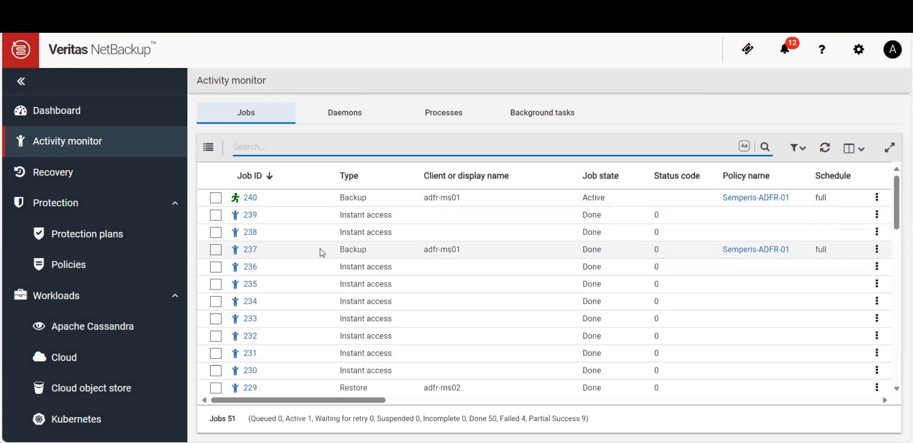
{"action": "mouse_move", "coordinate": [194, 152]}
{"action": "left_mouse_down"}
{"action": "mouse_move", "coordinate": [205, 296]}
{"action": "mouse_move", "coordinate": [138, 312]}
{"action": "left_mouse_up"}
Start a new malware scan searching backup images of MS-Windows policies
{"action": "left_click", "coordinate": [93, 280]}
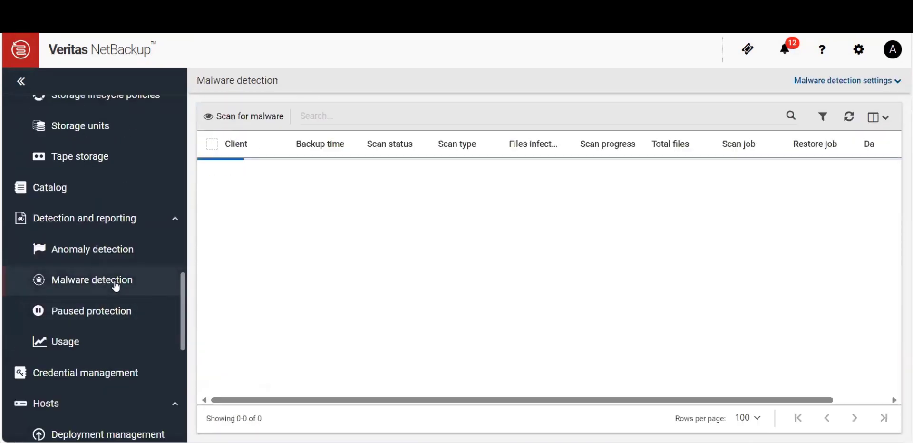
{"action": "left_click", "coordinate": [241, 118]}
{"action": "left_click", "coordinate": [331, 144]}
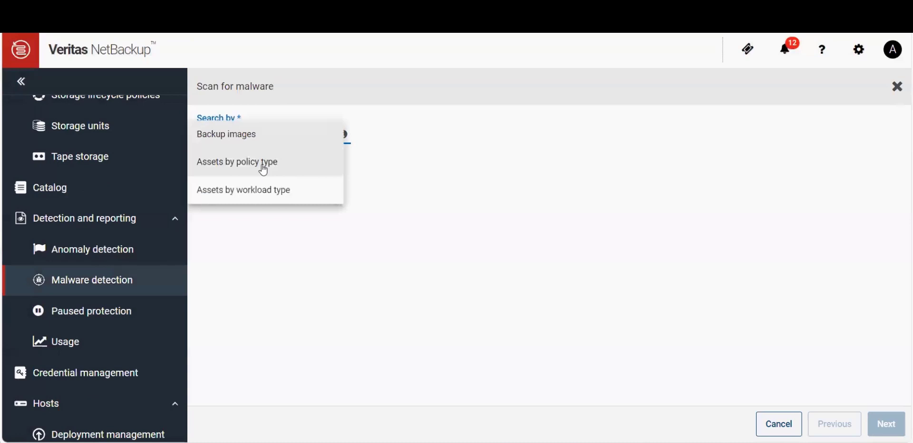
{"action": "left_click", "coordinate": [268, 135]}
{"action": "left_click", "coordinate": [498, 240]}
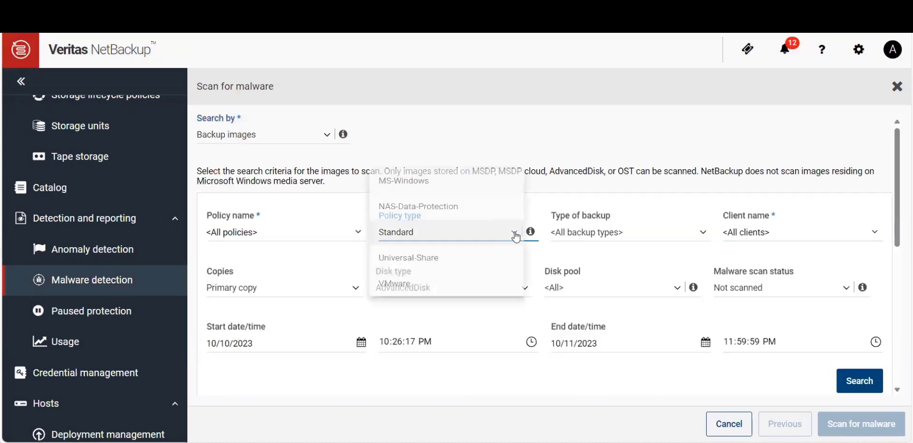
{"action": "left_click", "coordinate": [416, 180]}
Filter for PureDisk, end date 10/13/2023 and all scan statuses, then search
{"action": "left_click", "coordinate": [518, 299]}
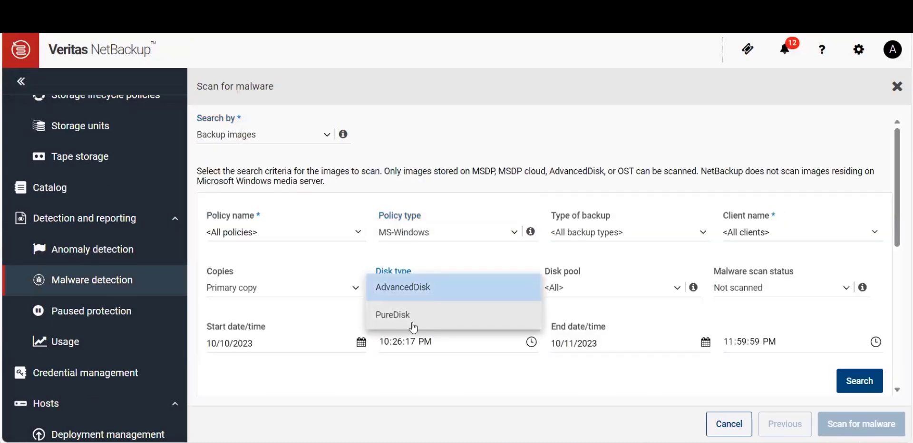
{"action": "left_click", "coordinate": [413, 372]}
{"action": "left_click", "coordinate": [706, 343]}
{"action": "left_click", "coordinate": [691, 242]}
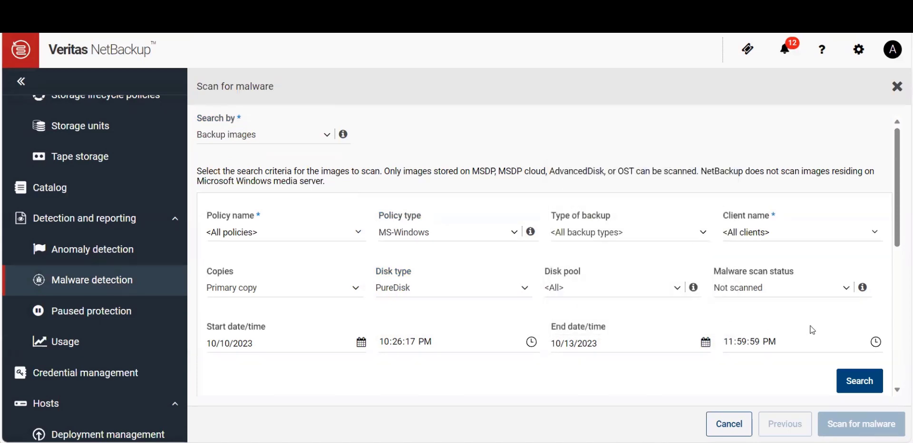
{"action": "left_click", "coordinate": [847, 288]}
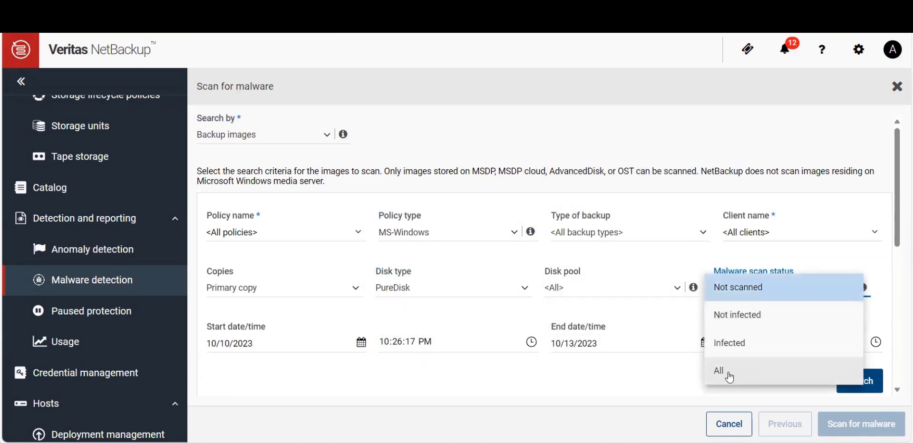
{"action": "left_click", "coordinate": [849, 369]}
{"action": "left_click", "coordinate": [851, 390]}
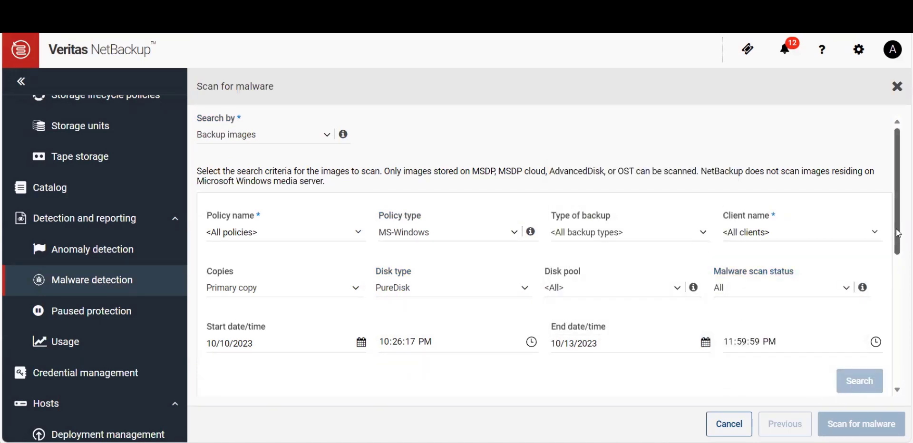
{"action": "left_click_drag", "start_coordinate": [898, 233], "coordinate": [900, 334]}
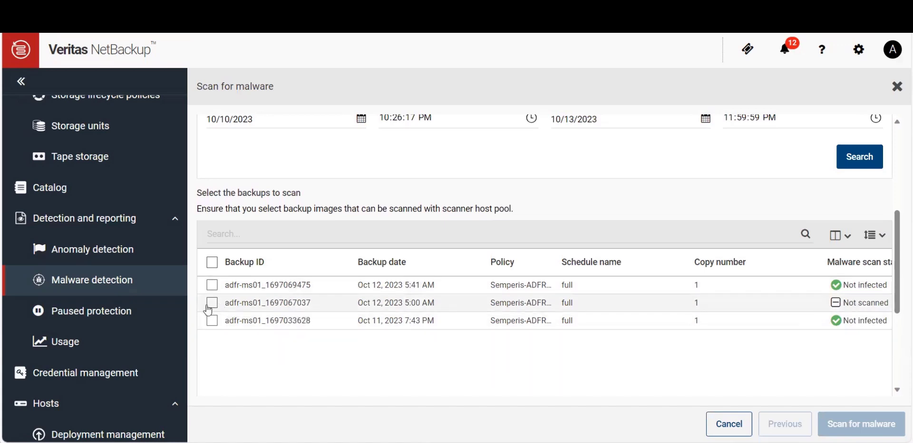
{"action": "left_click", "coordinate": [212, 303]}
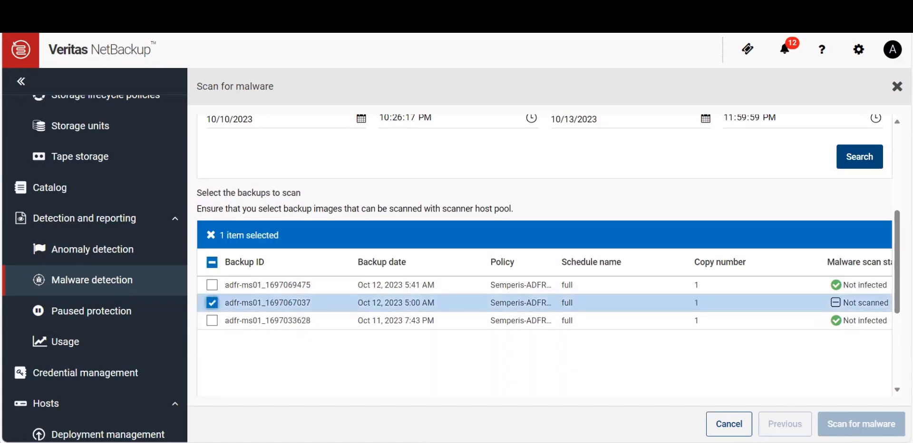
{"action": "scroll", "coordinate": [516, 428], "scroll_direction": "down", "scroll_amount": 3}
{"action": "scroll", "coordinate": [852, 323], "scroll_direction": "down", "scroll_amount": 1}
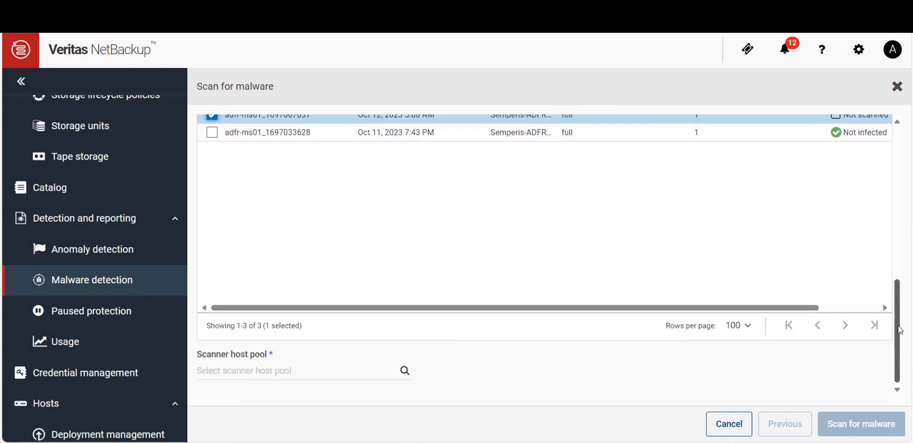
{"action": "left_click", "coordinate": [421, 378]}
{"action": "left_click", "coordinate": [260, 160]}
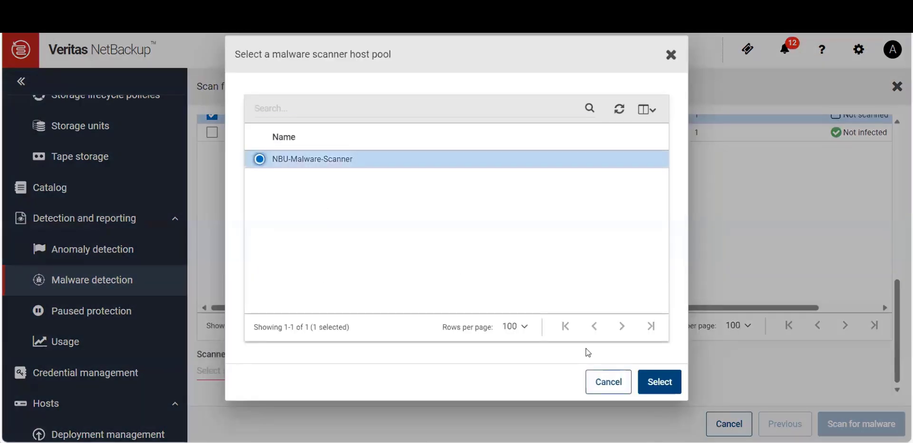
{"action": "left_click", "coordinate": [667, 384]}
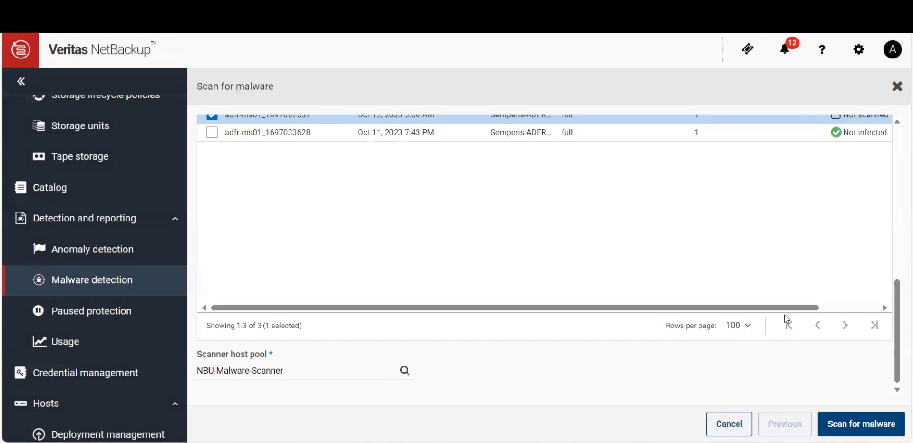
{"action": "left_click", "coordinate": [105, 283]}
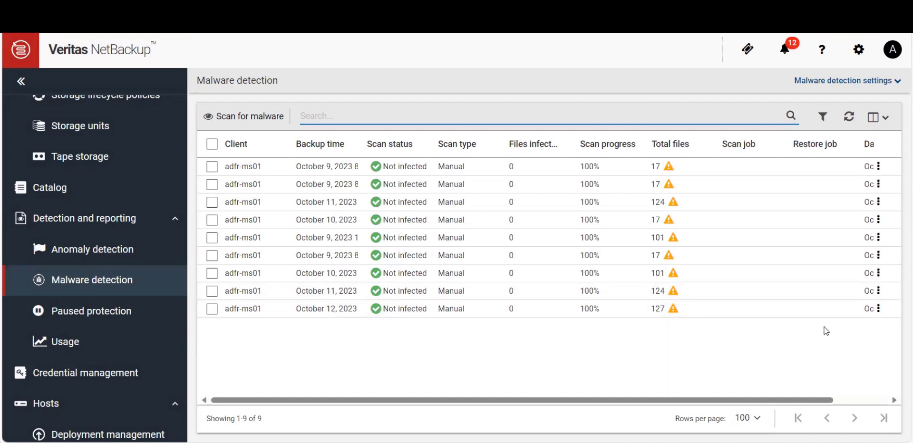
{"action": "left_click", "coordinate": [878, 309]}
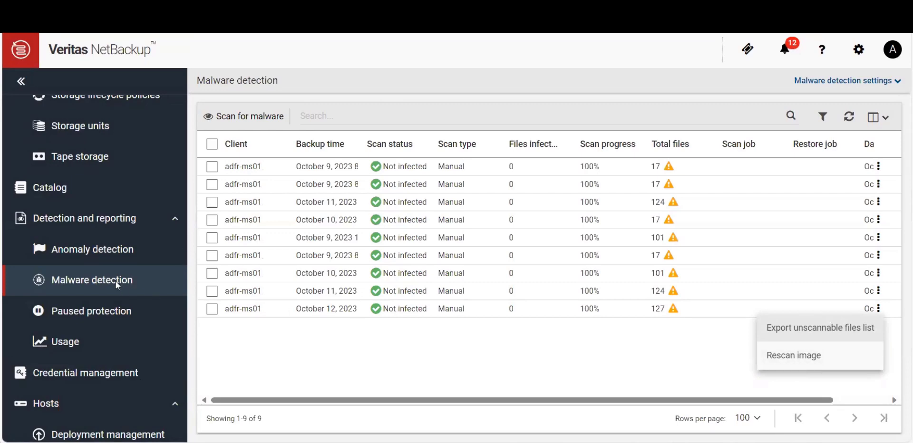
{"action": "left_click_drag", "start_coordinate": [184, 313], "coordinate": [183, 128]}
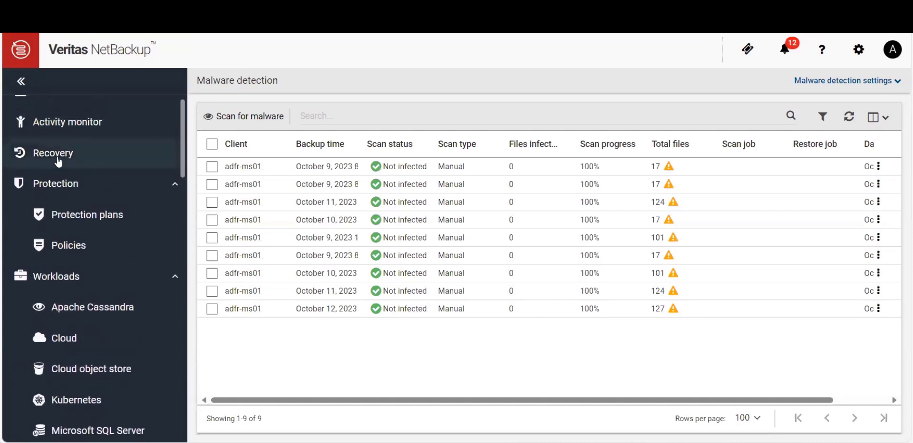
Start a regular recovery with MS-Windows as the policy type
{"action": "left_click", "coordinate": [52, 159]}
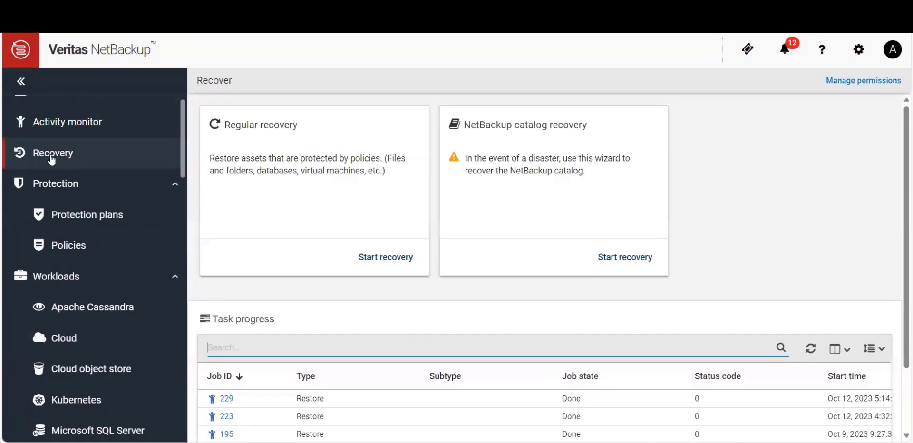
{"action": "left_click", "coordinate": [400, 266]}
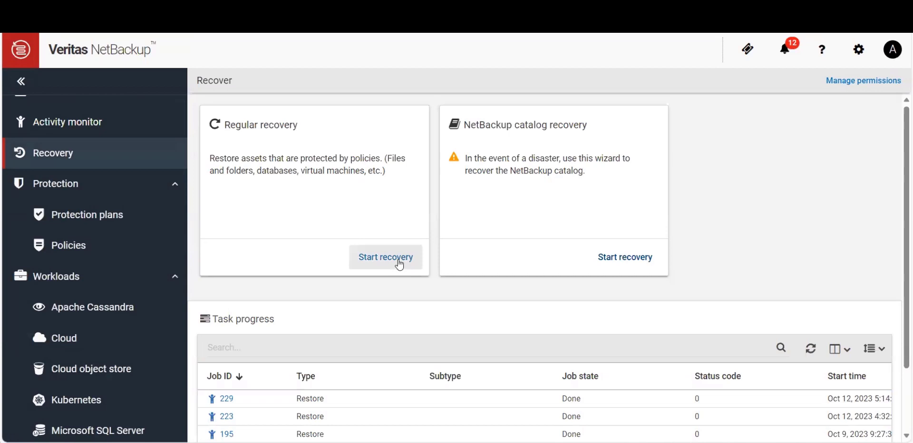
{"action": "left_click", "coordinate": [440, 189]}
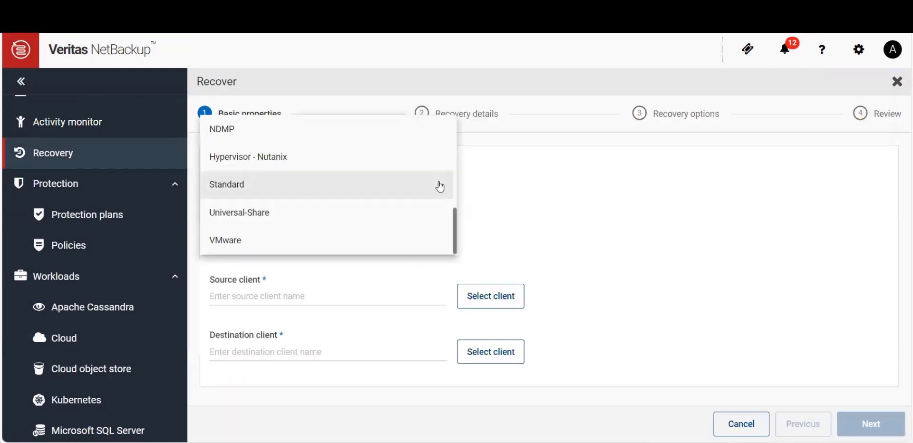
{"action": "left_click_drag", "start_coordinate": [457, 226], "coordinate": [454, 140]}
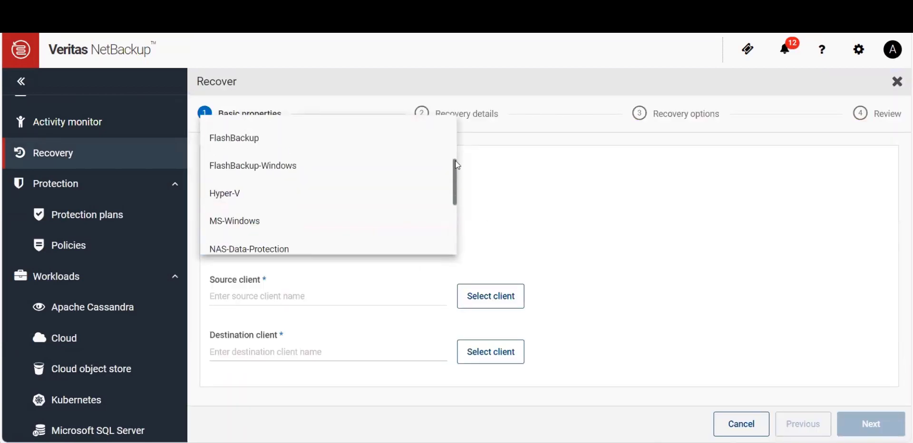
{"action": "scroll", "coordinate": [455, 140], "scroll_direction": "down", "scroll_amount": 3}
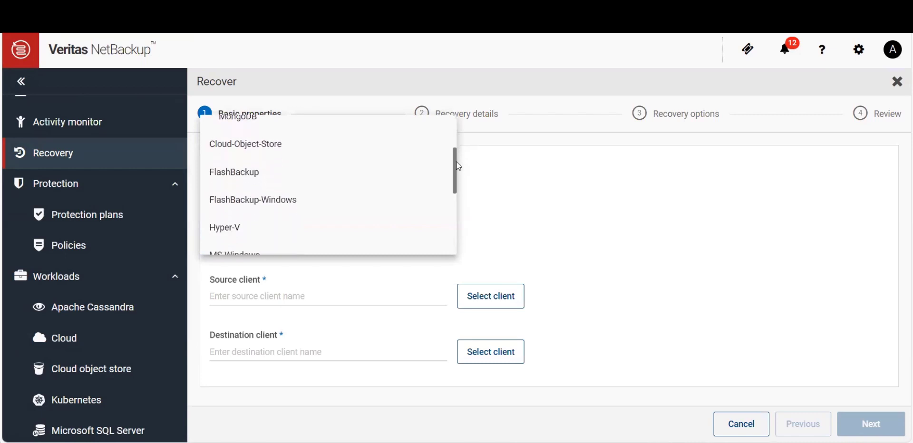
{"action": "left_click", "coordinate": [234, 207]}
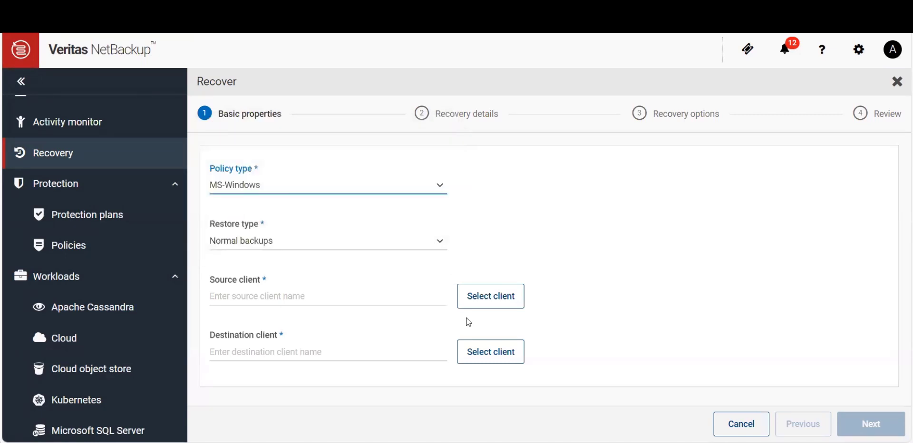
Set adfr-ms01 as source client and adfr-ms02 as destination client
{"action": "left_click", "coordinate": [491, 296]}
{"action": "left_click", "coordinate": [164, 99]}
{"action": "left_click", "coordinate": [736, 415]}
{"action": "left_click", "coordinate": [257, 353]}
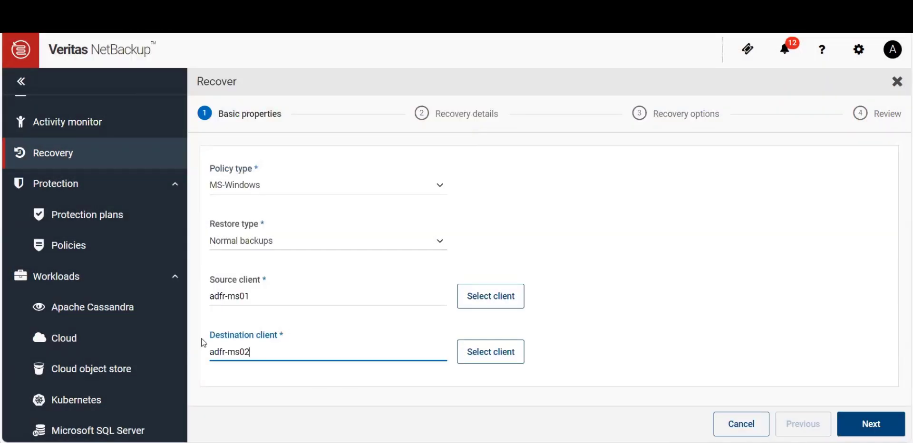
Limit the recovery to the Oct 12, 5:41:15 AM backup from backup history
{"action": "left_click", "coordinate": [871, 424]}
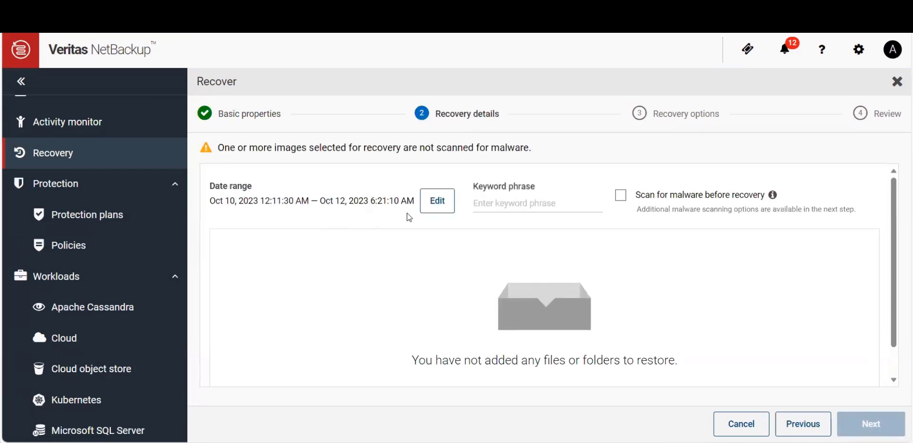
{"action": "left_click", "coordinate": [434, 198]}
{"action": "left_click", "coordinate": [111, 129]}
{"action": "left_click", "coordinate": [142, 242]}
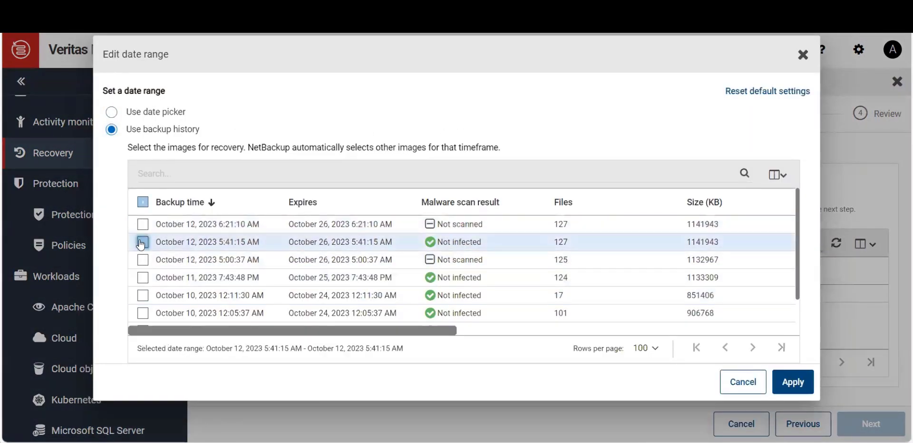
{"action": "left_click", "coordinate": [795, 386]}
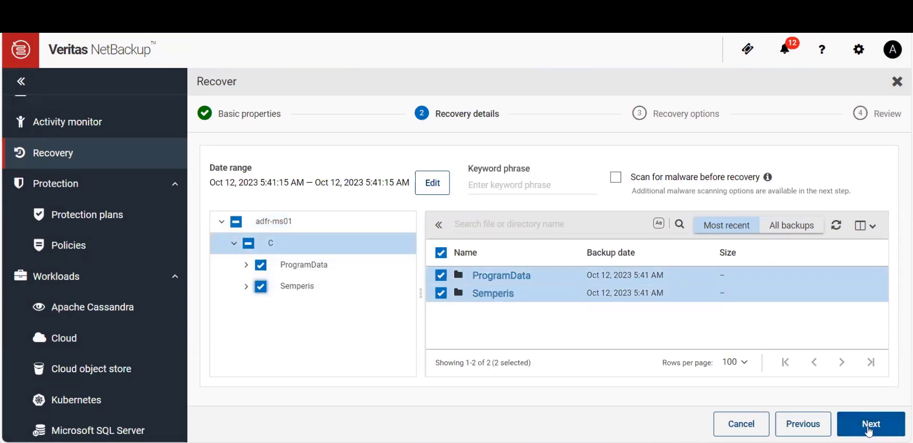
{"action": "left_click", "coordinate": [888, 423]}
Allow overwriting existing files, launch the recovery, and check its job in Activity monitor
{"action": "left_click", "coordinate": [215, 312]}
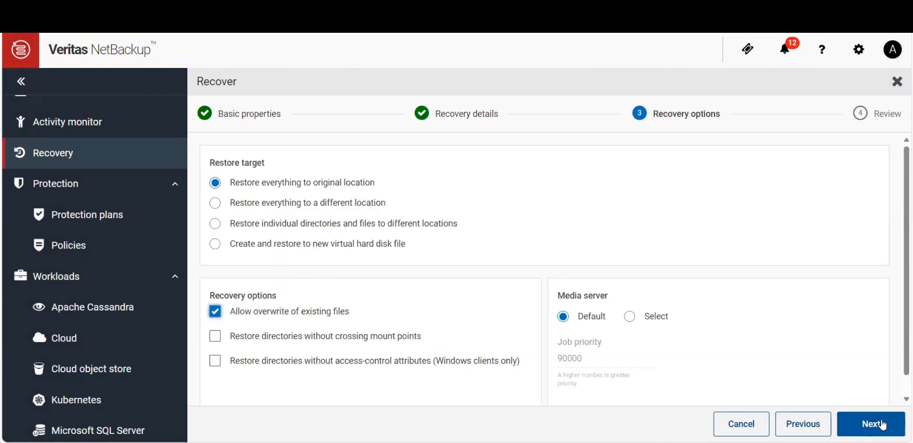
{"action": "left_click", "coordinate": [876, 422]}
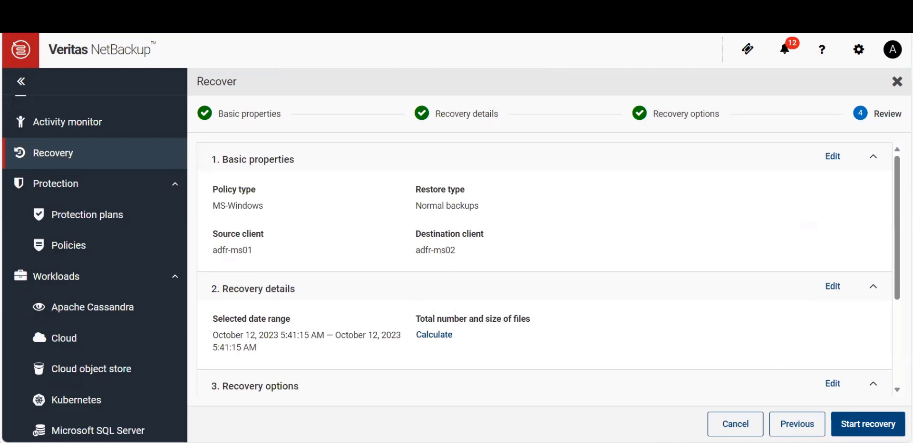
{"action": "scroll", "coordinate": [371, 346], "scroll_direction": "down", "scroll_amount": 3}
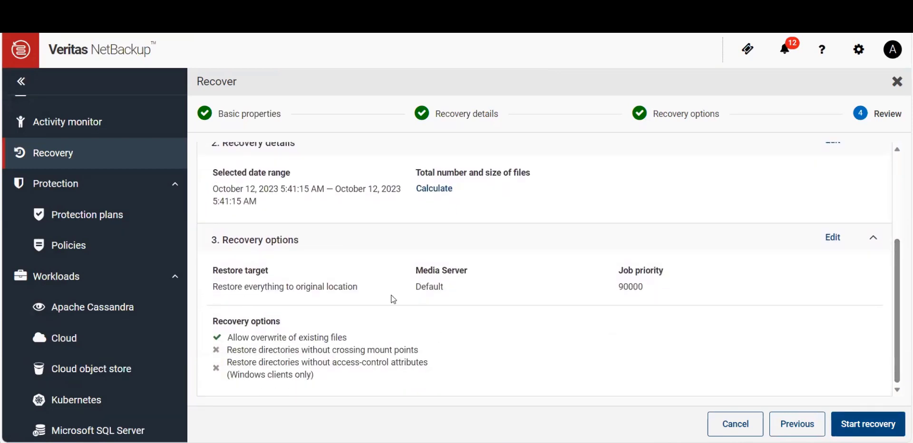
{"action": "left_click", "coordinate": [849, 418]}
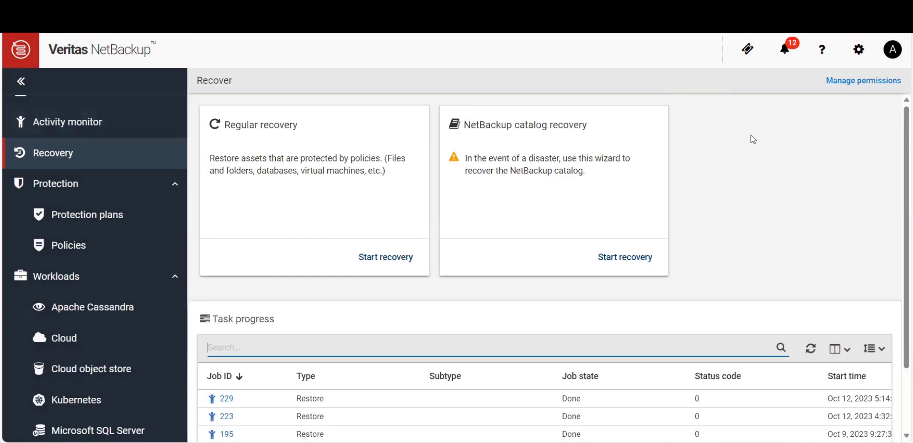
{"action": "left_click", "coordinate": [67, 123]}
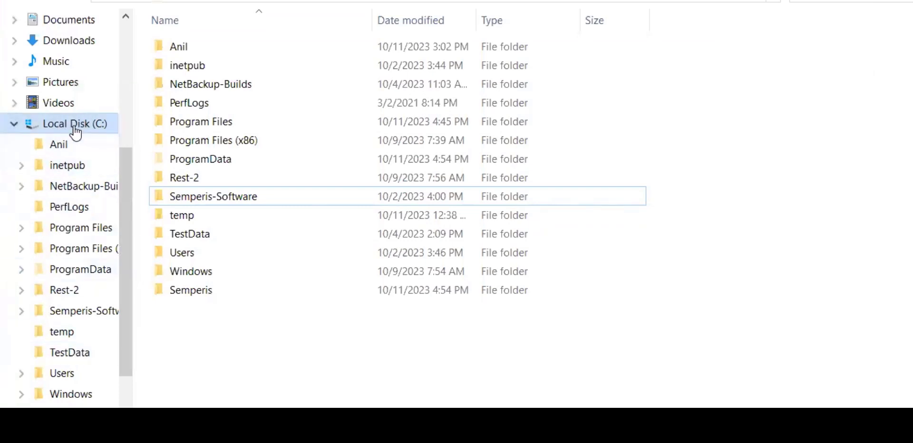
Browse C:\Semperis\Semperis\BackupStore and the ProgramData Semperis export subfolders for restored files
{"action": "left_click", "coordinate": [75, 126]}
{"action": "double_click", "coordinate": [157, 197]}
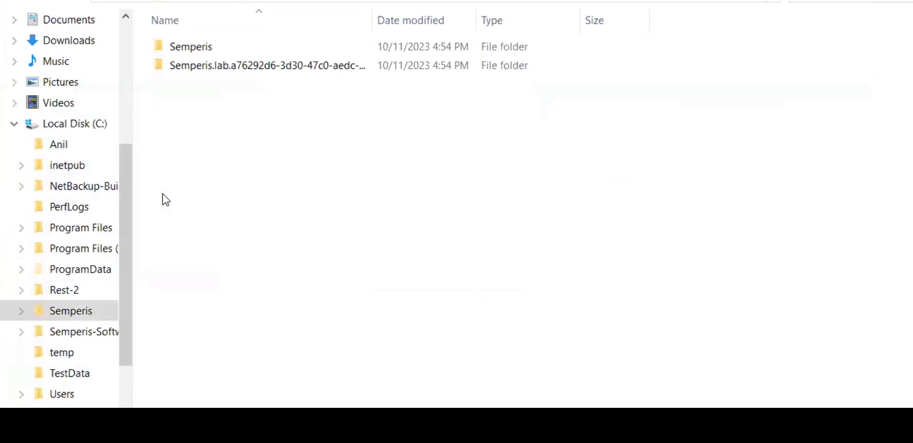
{"action": "double_click", "coordinate": [190, 47]}
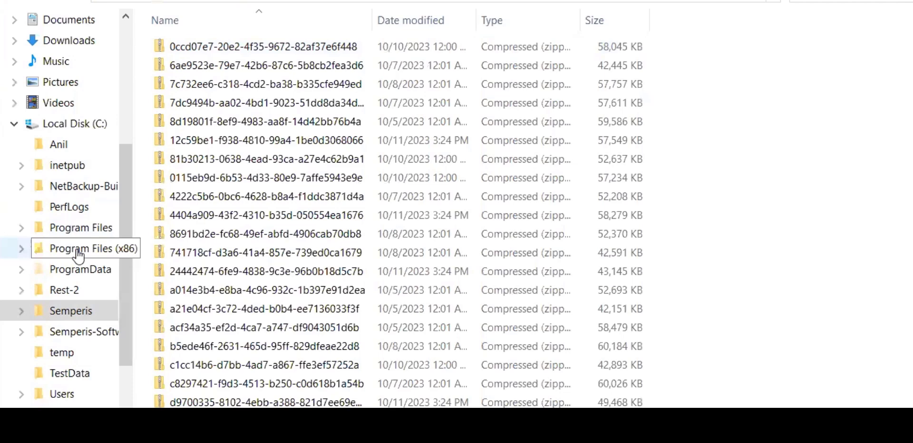
{"action": "left_click", "coordinate": [86, 270]}
{"action": "double_click", "coordinate": [180, 160]}
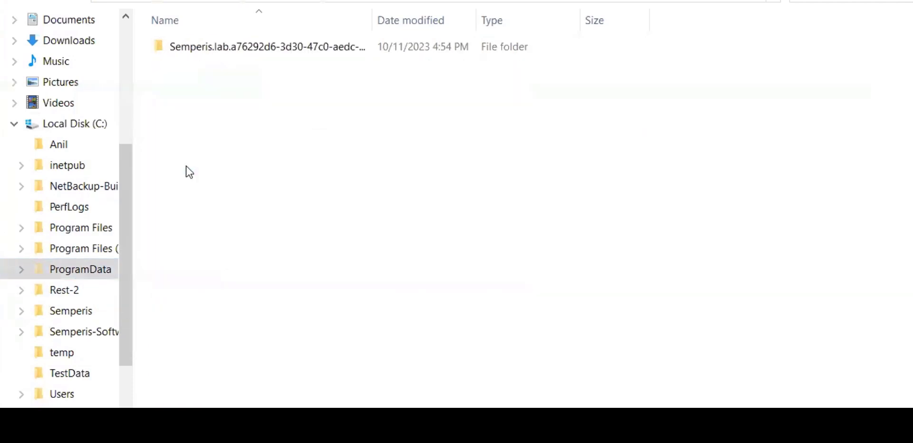
{"action": "double_click", "coordinate": [226, 52]}
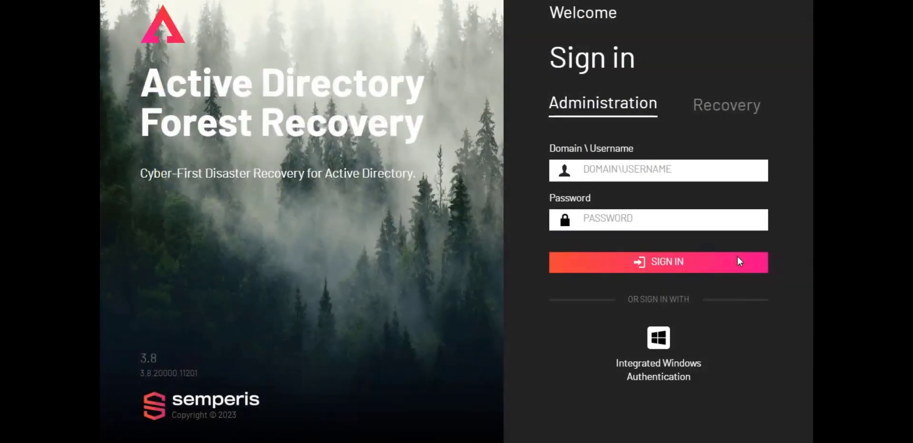
Sign in to ADFR-MS02 in Recovery mode as administrator
{"action": "left_click", "coordinate": [751, 113]}
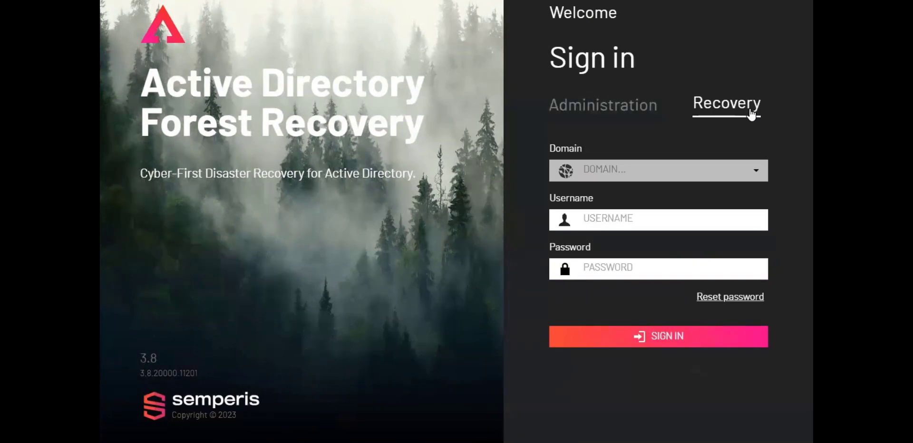
{"action": "left_click", "coordinate": [614, 220]}
{"action": "type", "text": "administrato"}
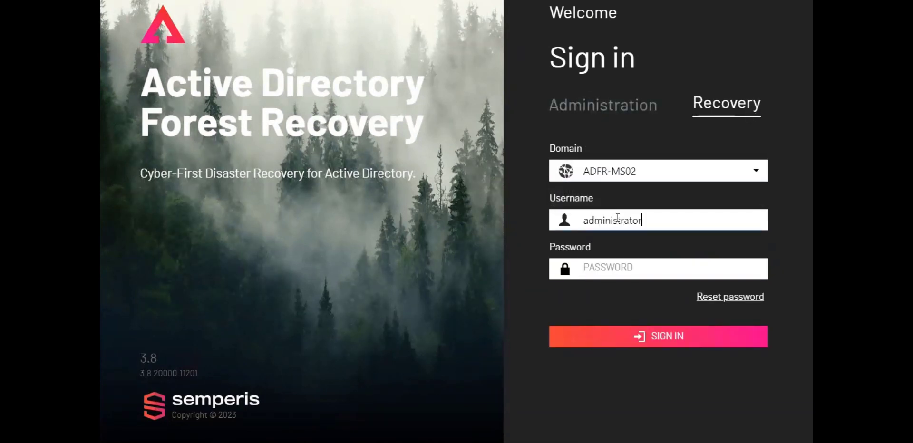
{"action": "type", "text": "r"}
{"action": "key", "text": "Tab"}
{"action": "key", "text": "Return"}
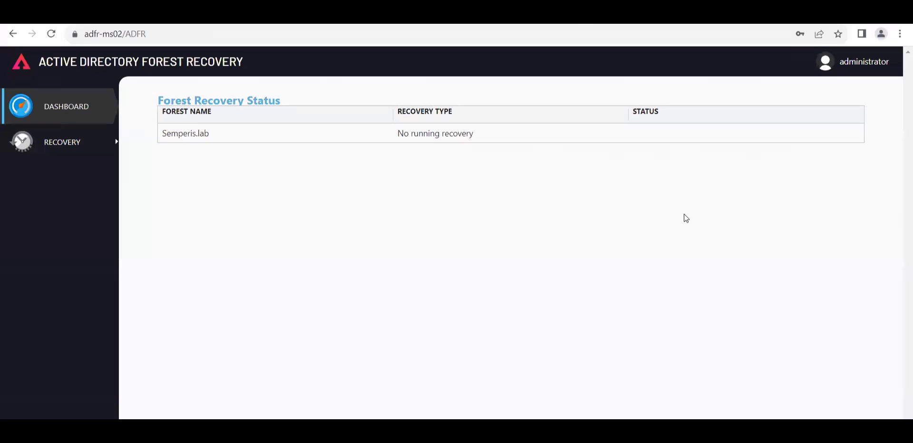
Set up a Forest Recovery of Semperis.lab using the All-DC-Backup set from 10/11/2023 3:24 PM
{"action": "left_click", "coordinate": [47, 148]}
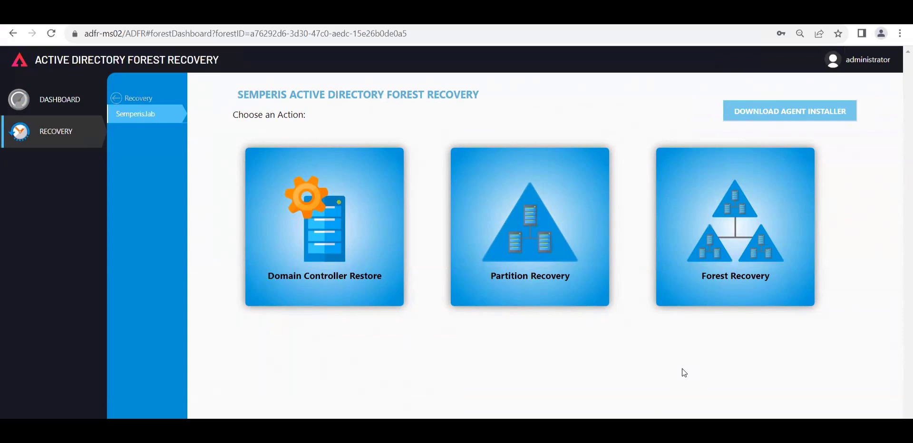
{"action": "left_click", "coordinate": [722, 277]}
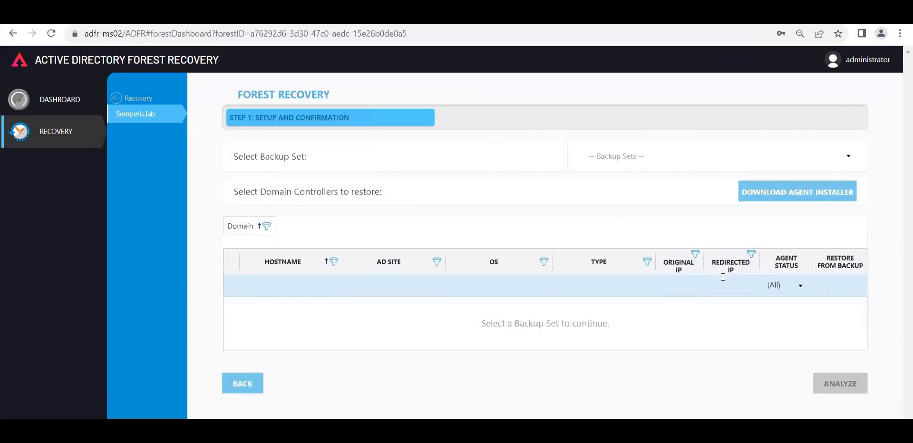
{"action": "left_click", "coordinate": [847, 156]}
{"action": "left_click", "coordinate": [666, 177]}
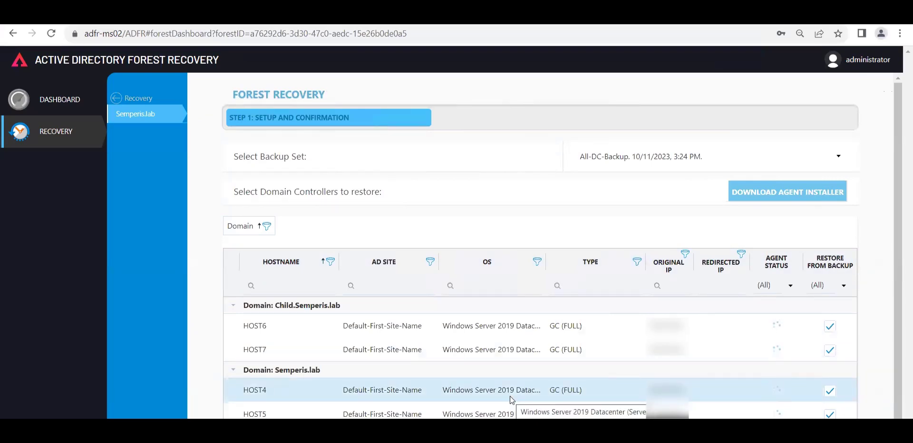
Zoom the browser page to 80% so the whole domain controller table fits
{"action": "left_click", "coordinate": [899, 34]}
{"action": "left_click", "coordinate": [819, 162]}
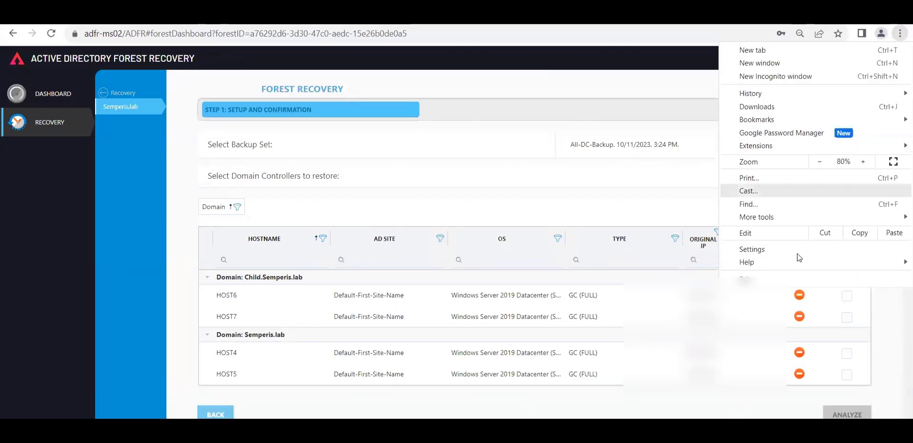
{"action": "left_click", "coordinate": [672, 417]}
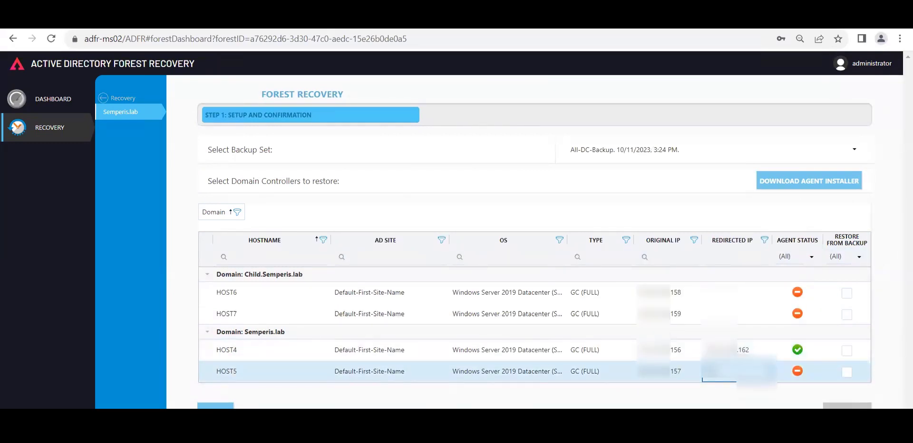
Enter redirected IPs for HOST5 and HOST6, giving HOST6 an address ending .164
{"action": "left_click", "coordinate": [737, 371]}
{"action": "left_click", "coordinate": [737, 292]}
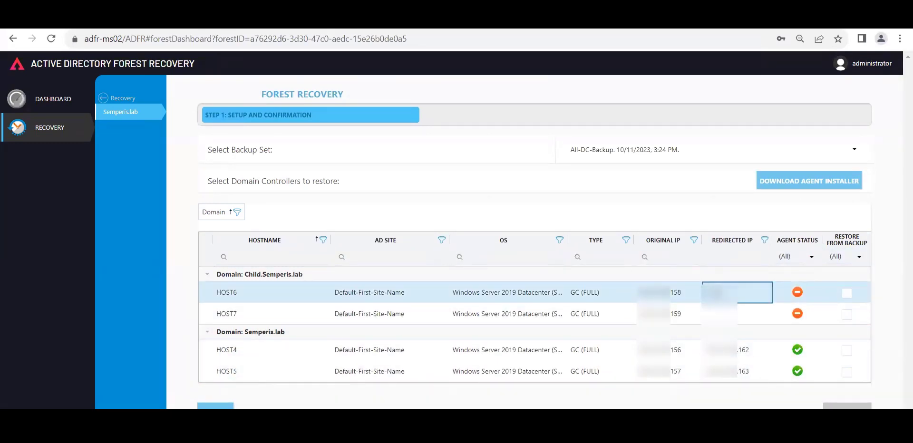
{"action": "type", "text": ".164"}
{"action": "key", "text": "Return"}
{"action": "key", "text": "Return"}
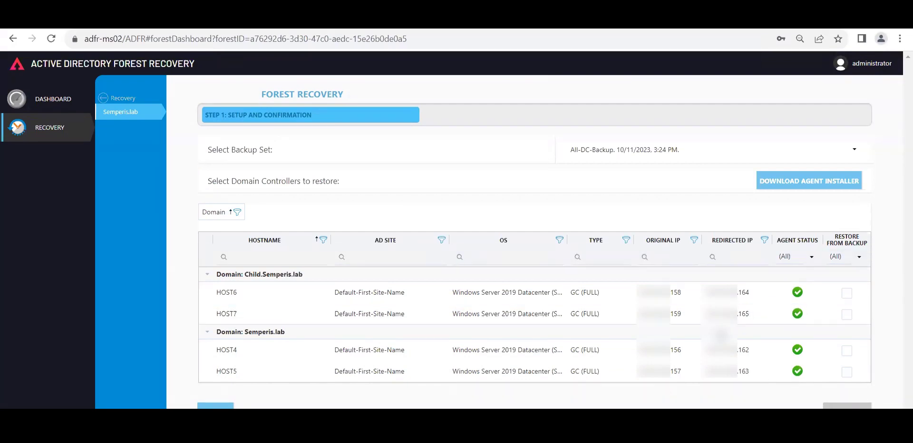
Mark all four domain controllers for restore from backup and analyze the plan
{"action": "left_click", "coordinate": [847, 292]}
{"action": "left_click", "coordinate": [847, 314]}
{"action": "left_click", "coordinate": [847, 350]}
{"action": "left_click", "coordinate": [847, 372]}
{"action": "left_click", "coordinate": [847, 406]}
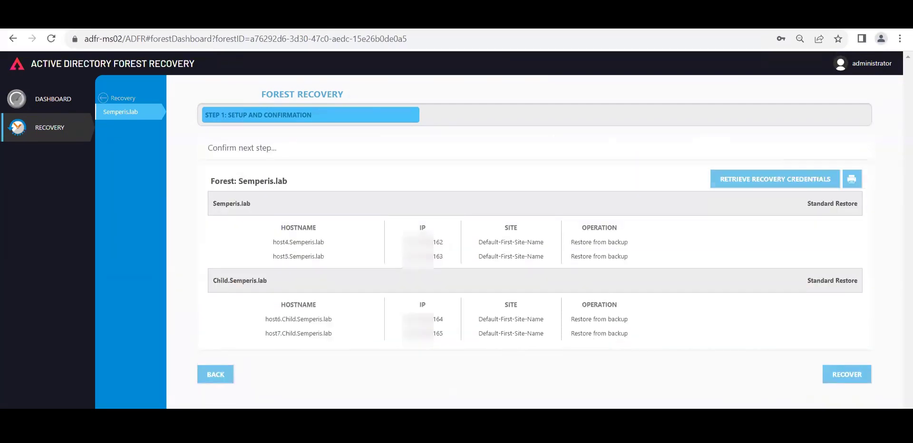
Launch the forest restore and follow the task list until recovery reports success
{"action": "left_click", "coordinate": [852, 375]}
{"action": "left_click", "coordinate": [837, 308]}
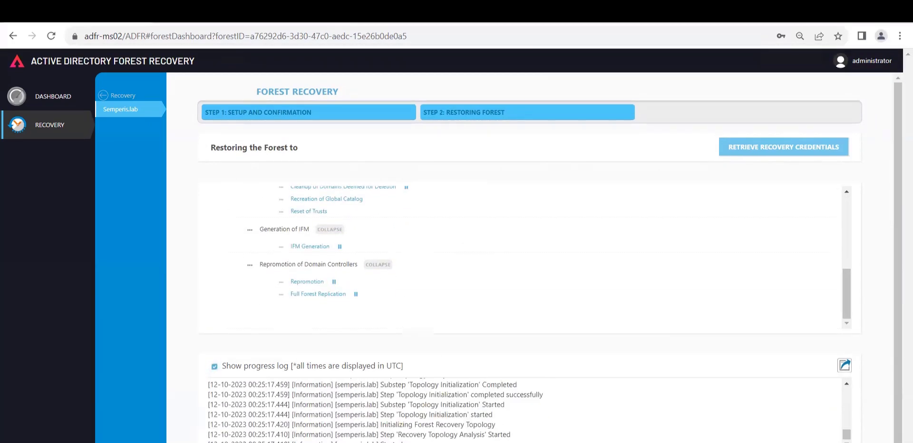
{"action": "left_click_drag", "start_coordinate": [846, 290], "coordinate": [846, 230]}
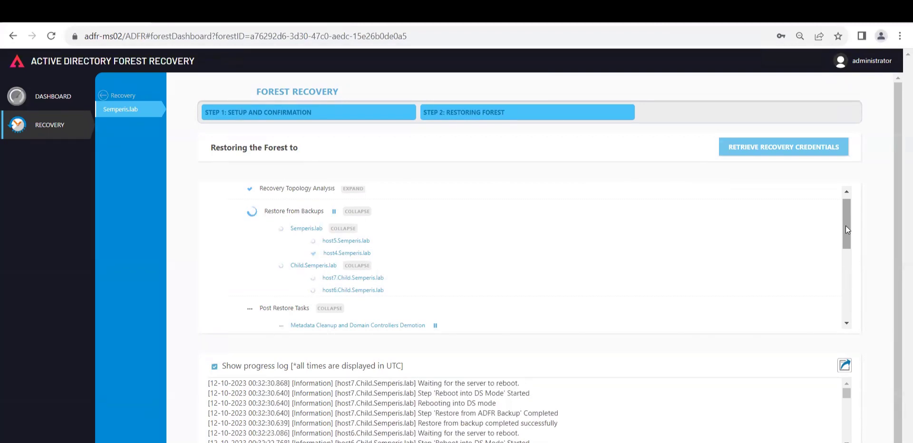
{"action": "left_click_drag", "start_coordinate": [846, 225], "coordinate": [849, 244]}
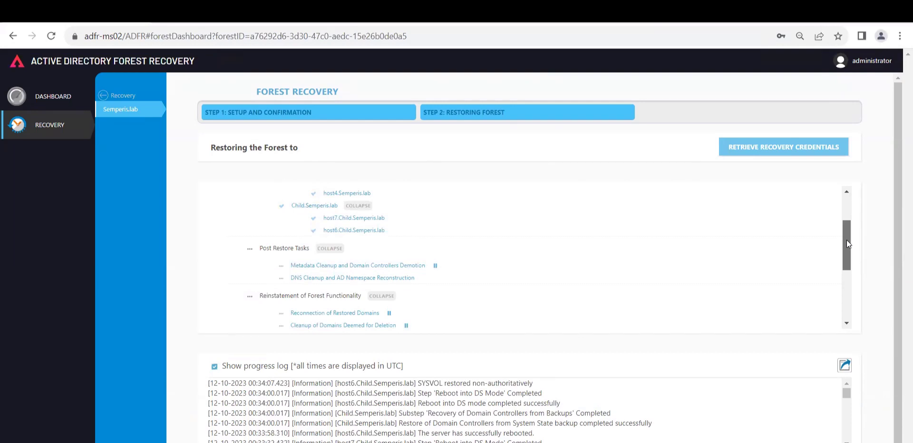
{"action": "left_click_drag", "start_coordinate": [847, 243], "coordinate": [849, 258]}
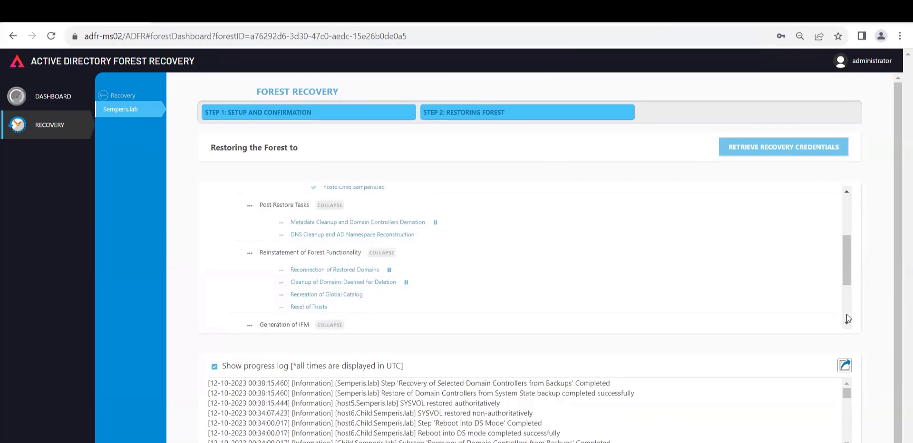
{"action": "scroll", "coordinate": [847, 304], "scroll_direction": "down", "scroll_amount": 3}
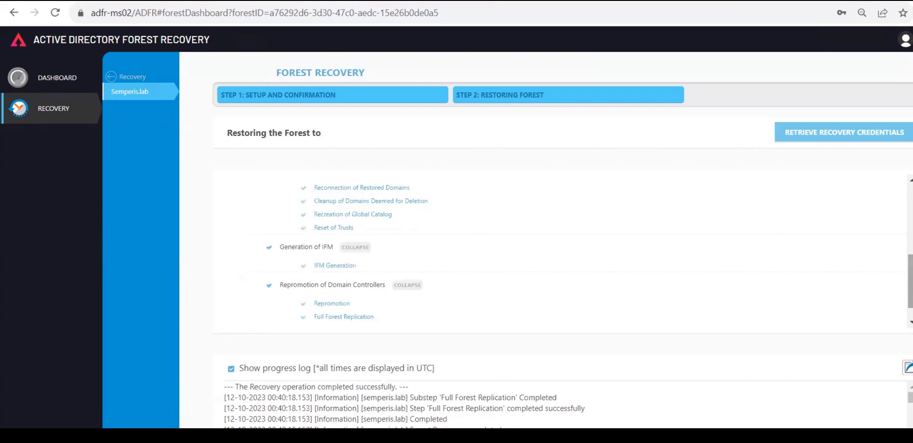
{"action": "scroll", "coordinate": [563, 242], "scroll_direction": "down", "scroll_amount": 1}
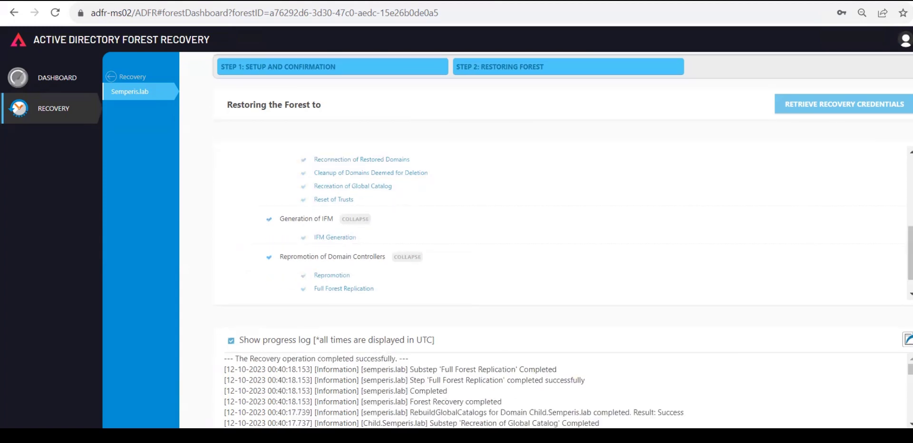